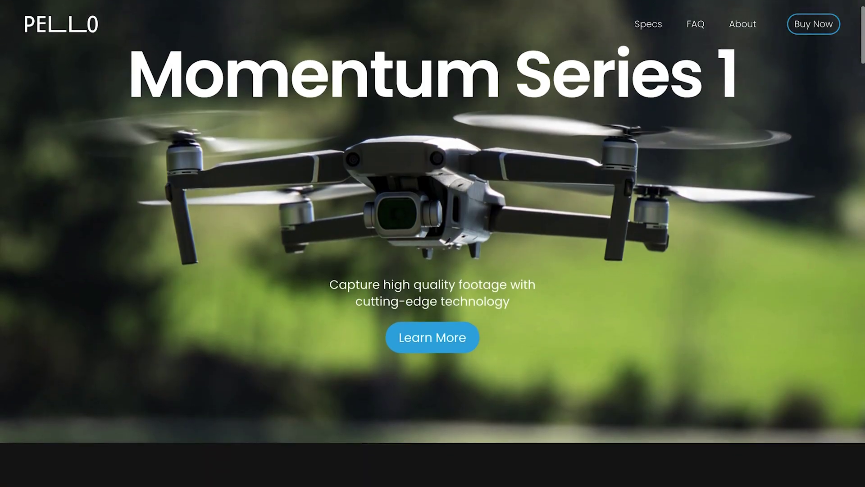
Scroll the PELLO drone page from the hero down to the Get Discount Vouchers form and footer.
scroll(433, 243, down, 6)
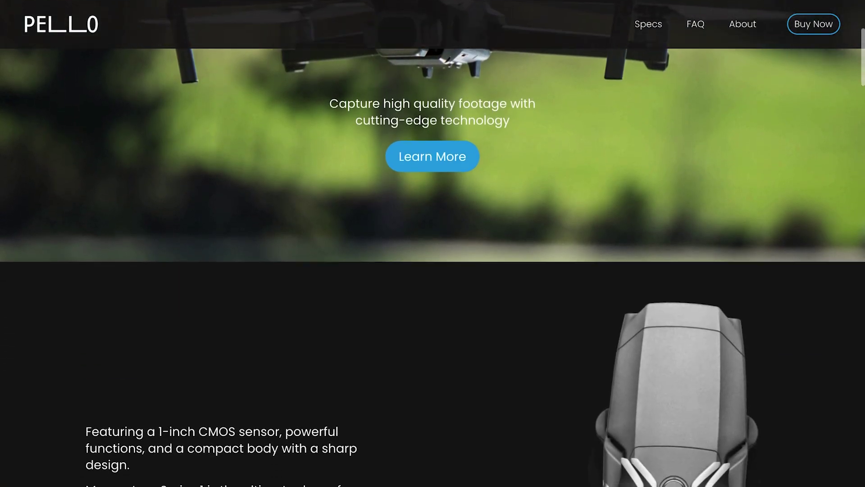
scroll(432, 244, down, 8)
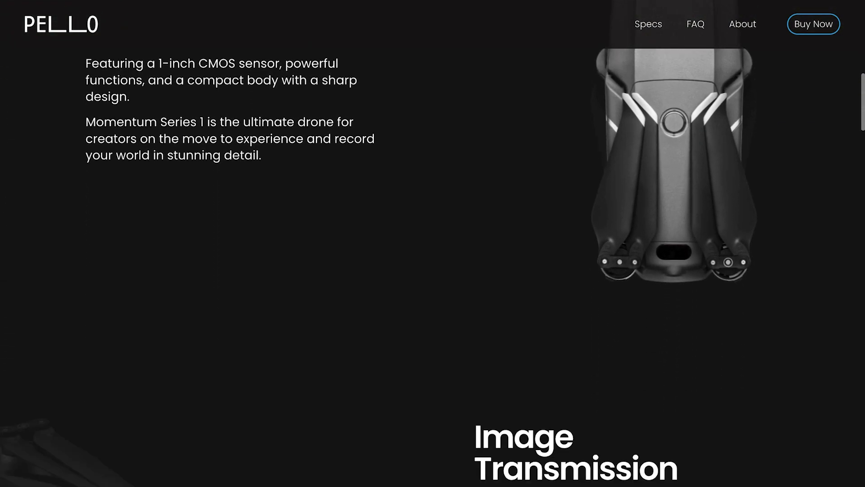
scroll(433, 244, down, 8)
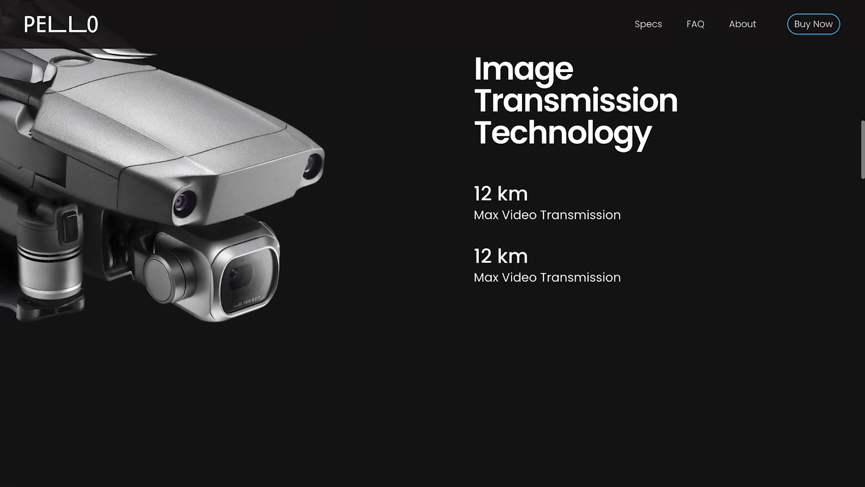
scroll(433, 243, down, 8)
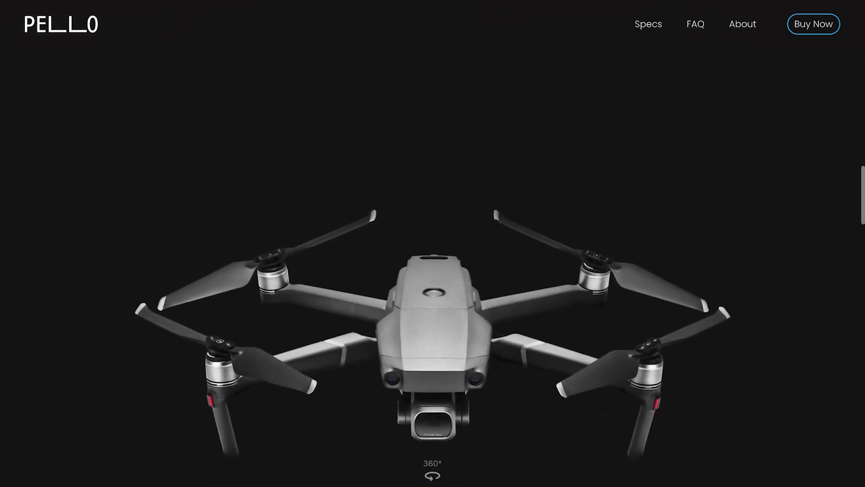
scroll(433, 243, down, 8)
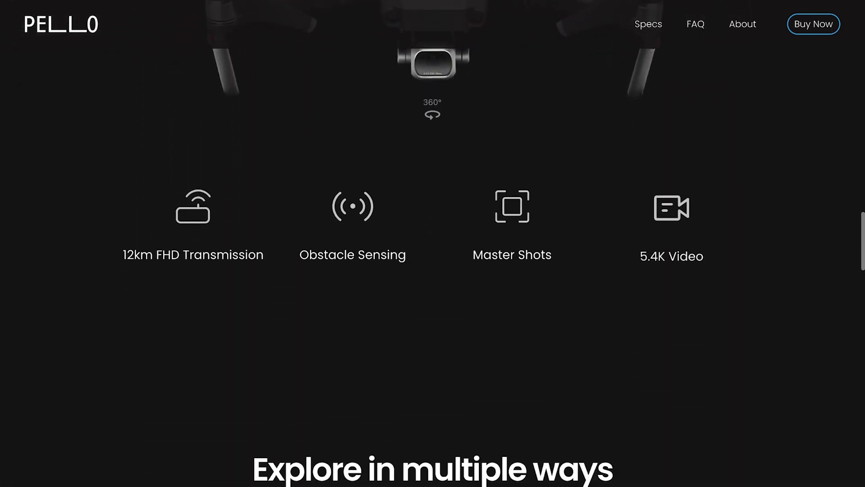
scroll(432, 243, down, 8)
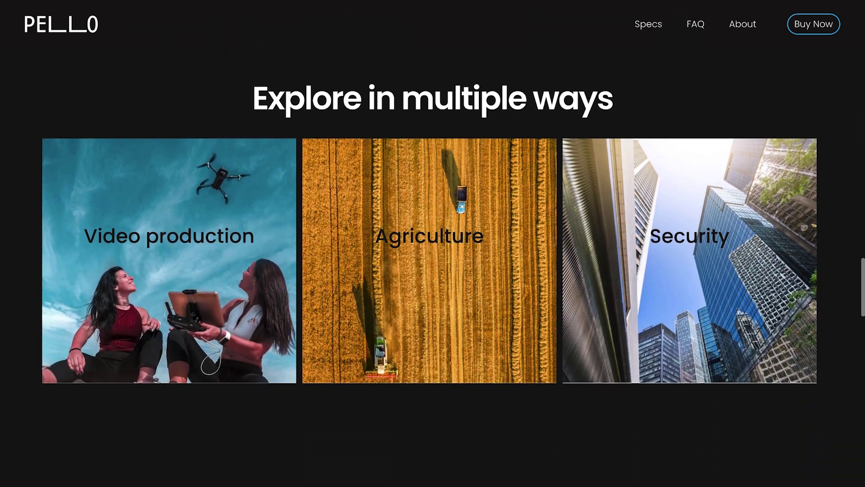
scroll(432, 244, down, 8)
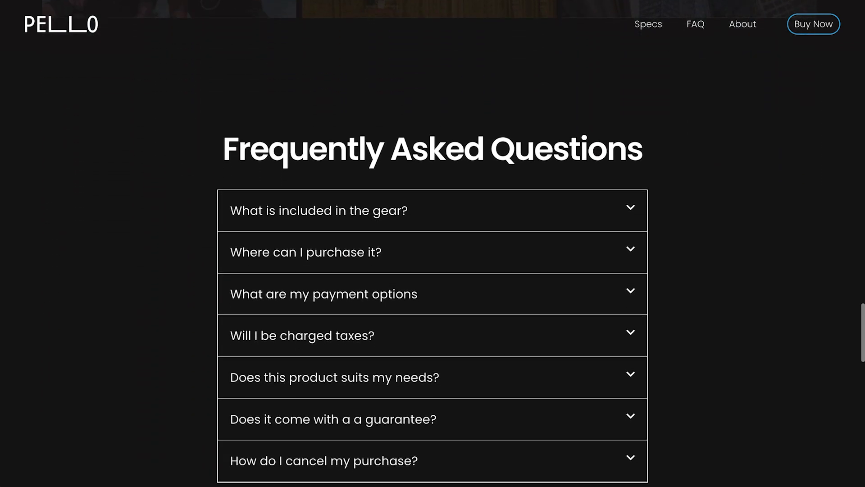
scroll(432, 244, down, 8)
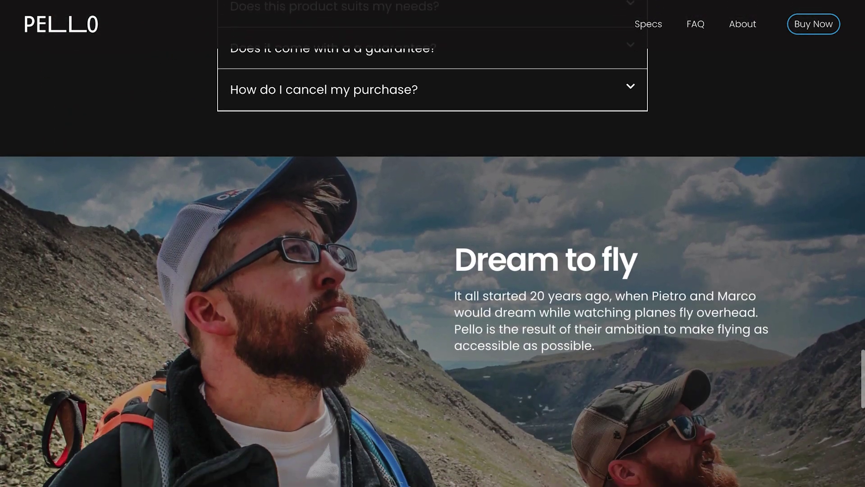
scroll(433, 243, down, 8)
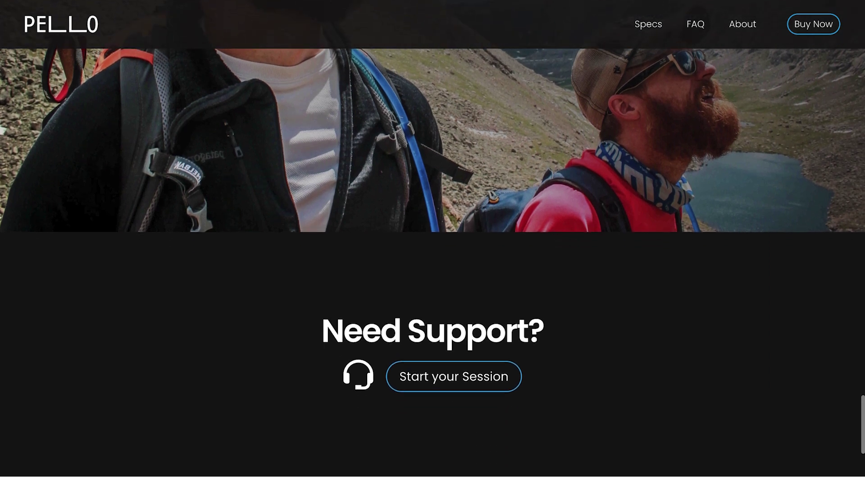
scroll(433, 243, down, 4)
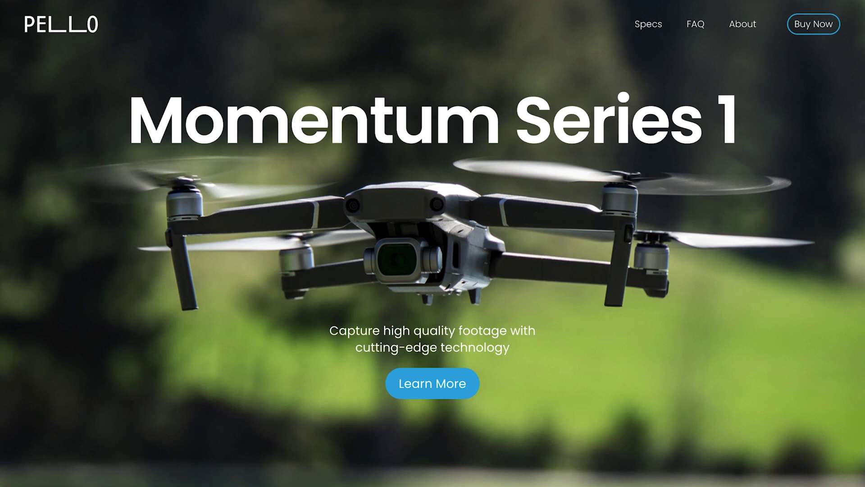
scroll(432, 243, down, 3)
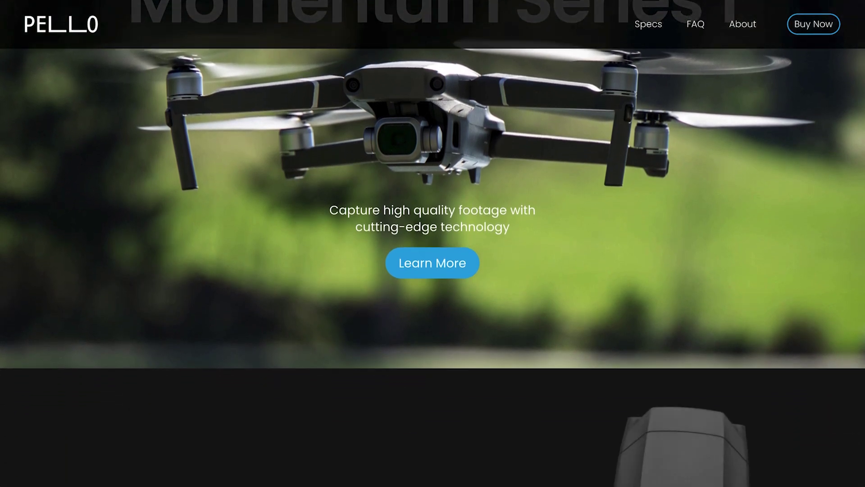
scroll(432, 243, up, 3)
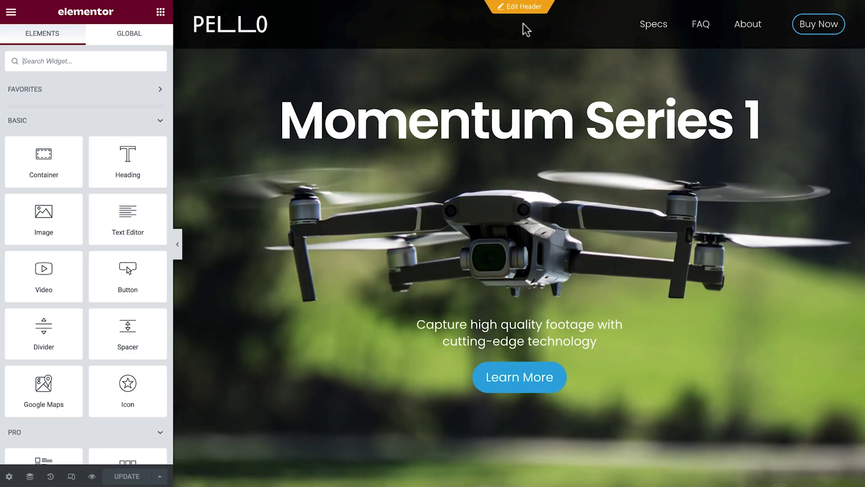
Check the page container's Scrolling Effects toggle, then open the PELLO header template via Edit Header.
click(494, 36)
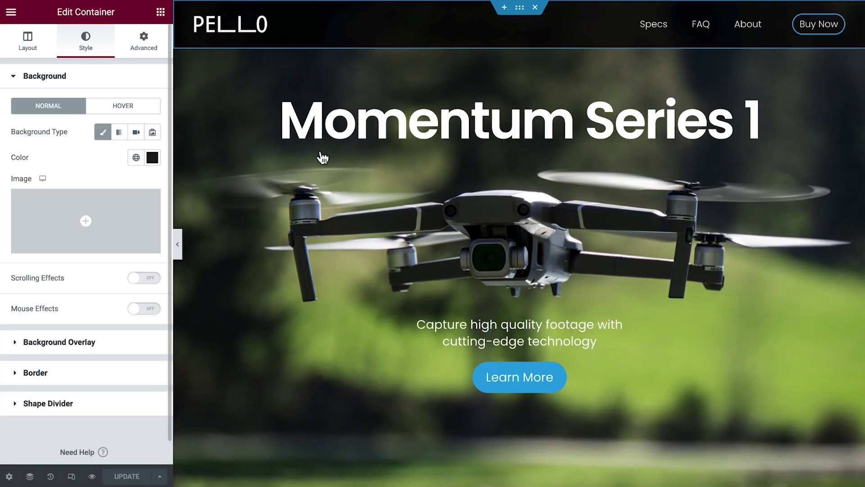
click(144, 278)
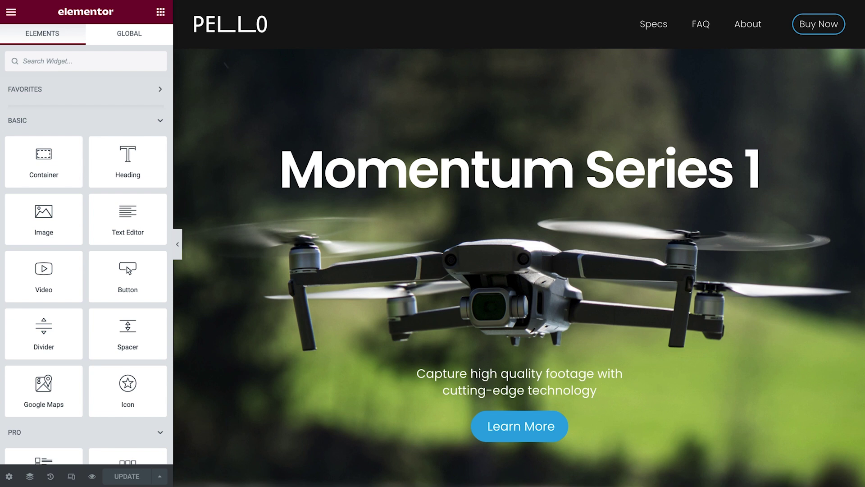
scroll(519, 244, down, 2)
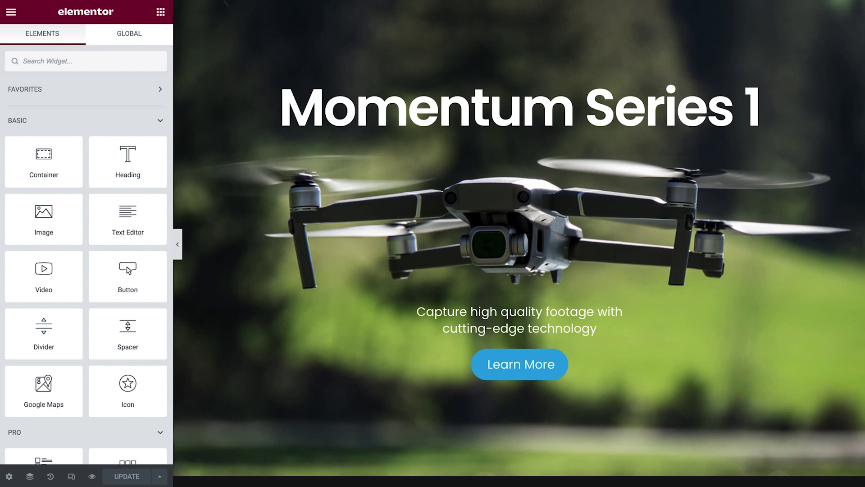
scroll(519, 244, up, 2)
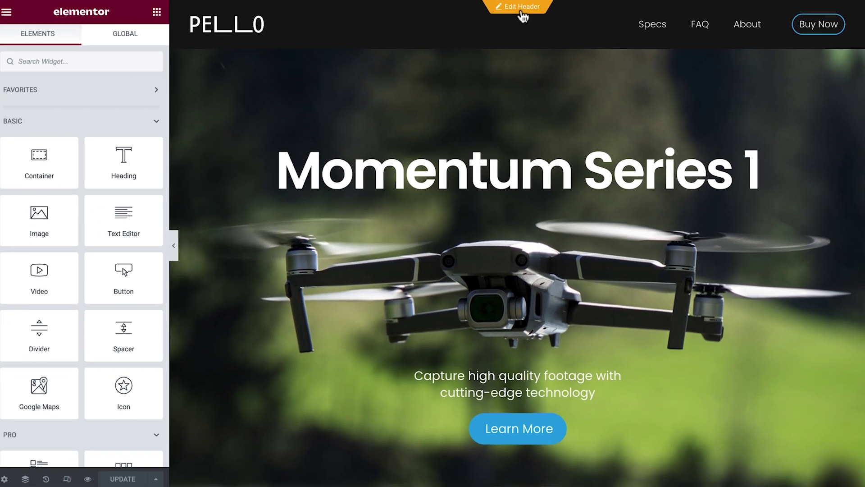
click(525, 9)
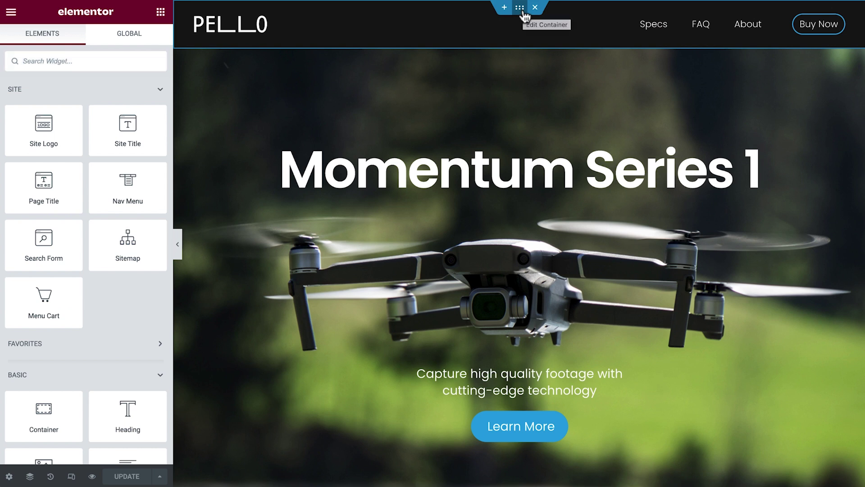
Replace the header container's dark background colour with the global Full Transparency colour.
click(524, 14)
click(136, 158)
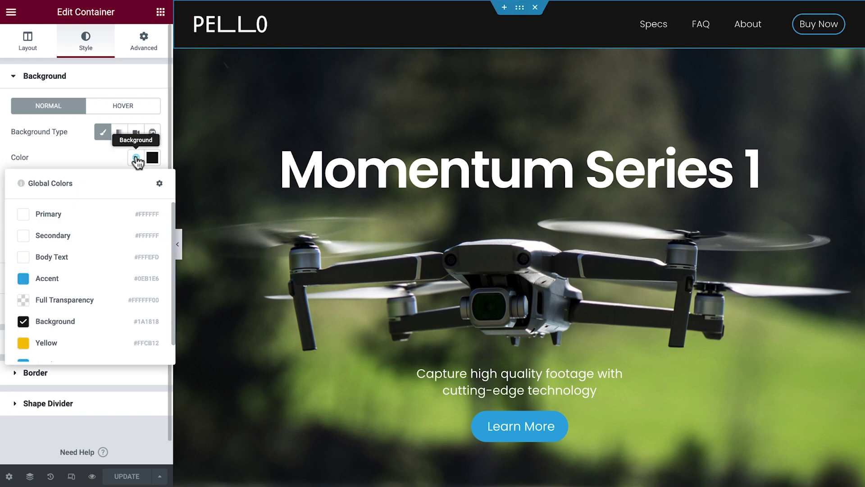
click(100, 307)
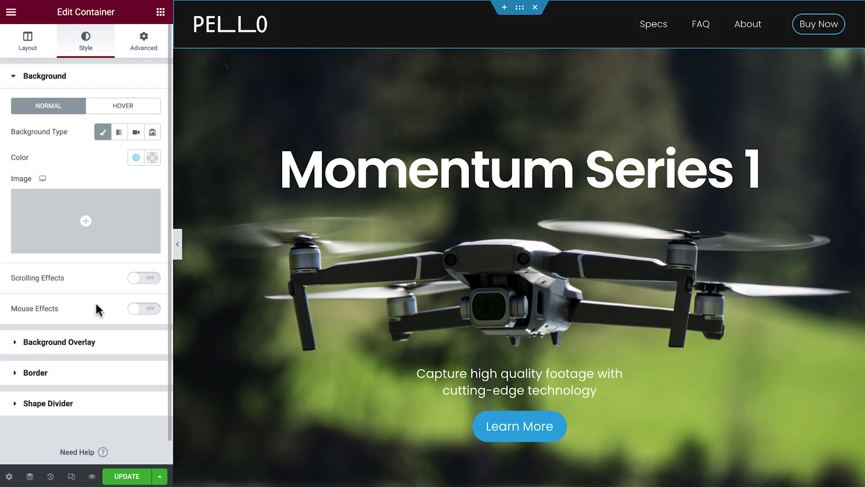
In Advanced > Layout, unlink margins, set Margin Bottom to -80 and Z-Index to 9999.
click(143, 47)
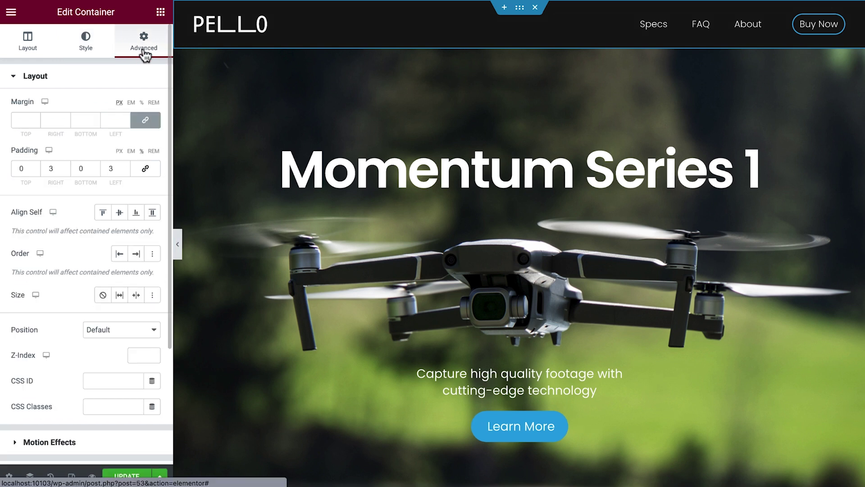
click(142, 119)
click(82, 120)
text(-53)
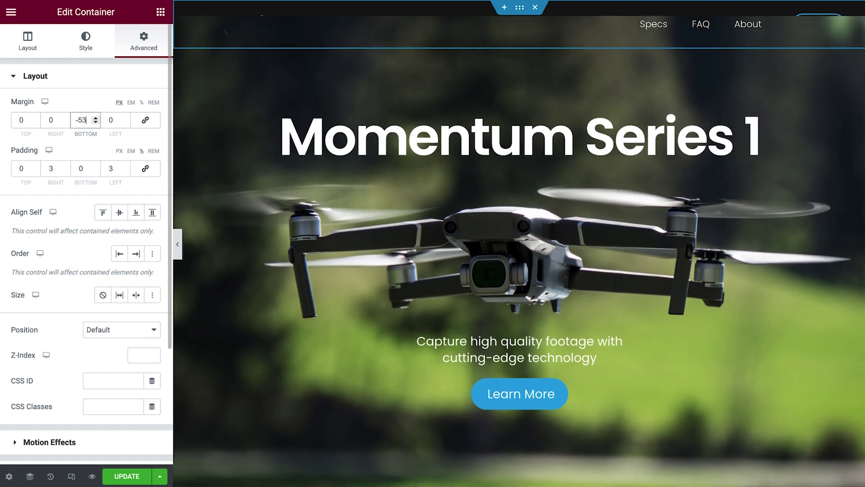
key(Down)
key(Down)
key(Down)
key(Down)
key(Down)
key(Down)
key(Down)
key(Down)
key(Down)
key(Down)
key(Down)
key(Down)
key(Down)
key(Down)
key(Down)
key(Down)
key(Down)
key(Down)
key(Down)
key(Down)
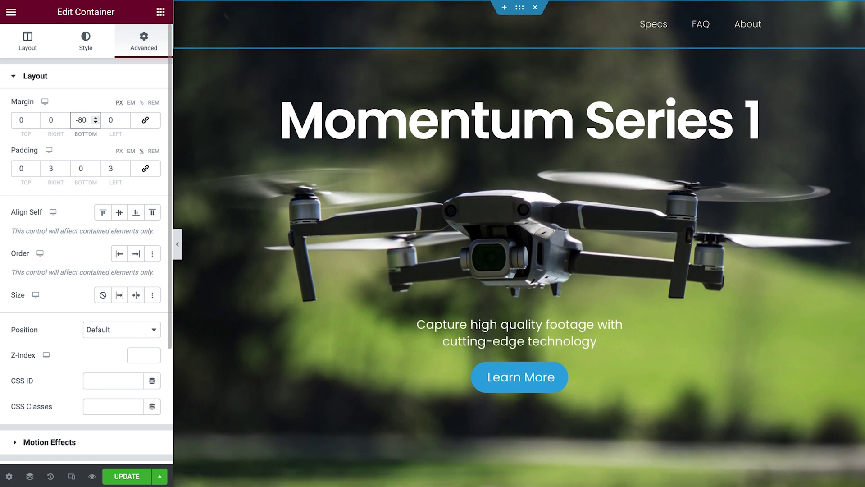
click(136, 354)
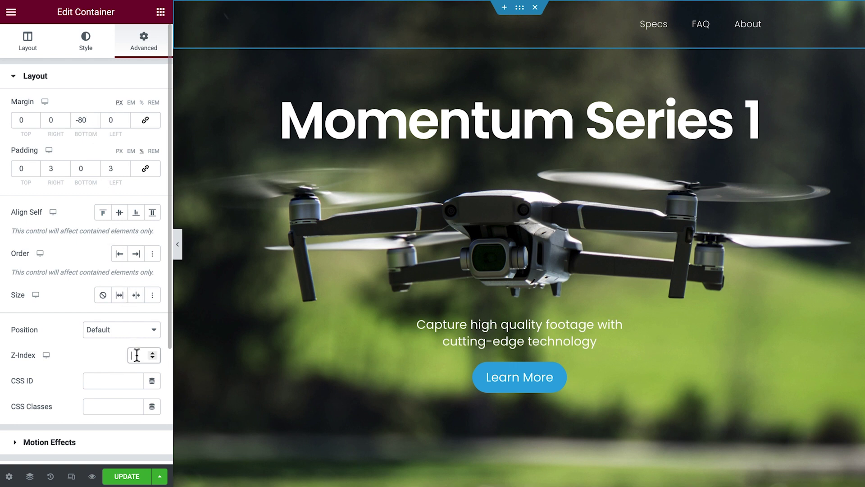
text(9999)
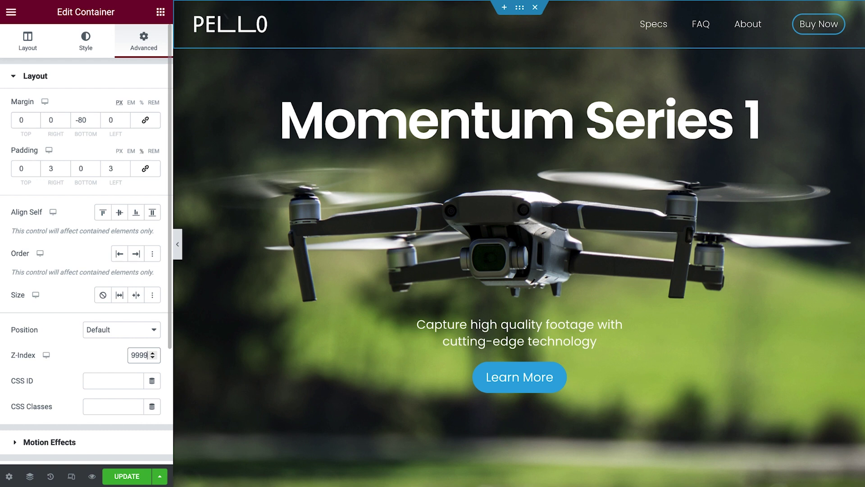
Set the header's Motion Effects Sticky option to Top.
click(113, 447)
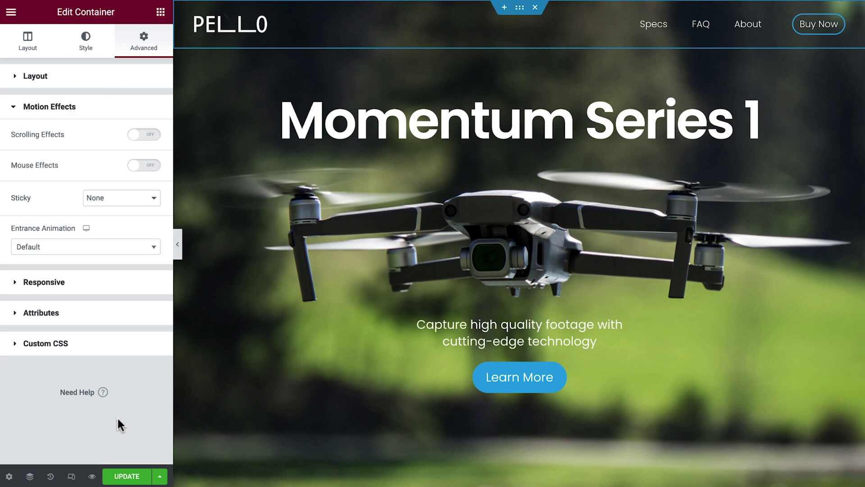
click(129, 207)
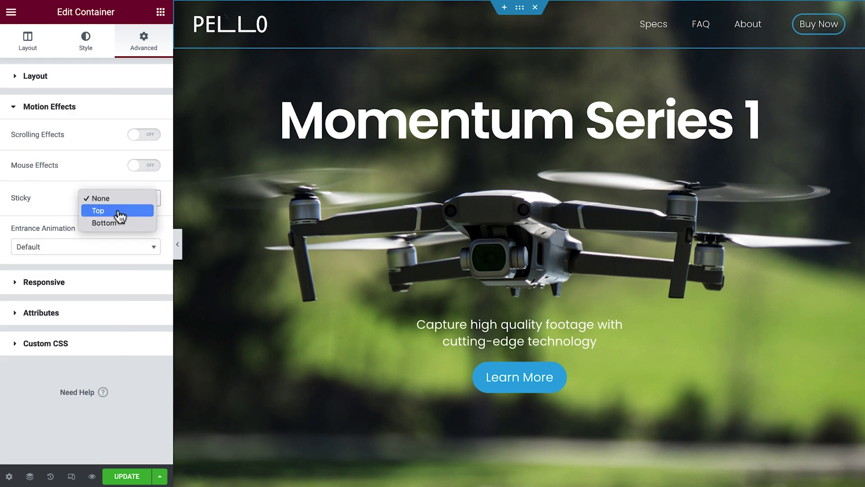
click(119, 211)
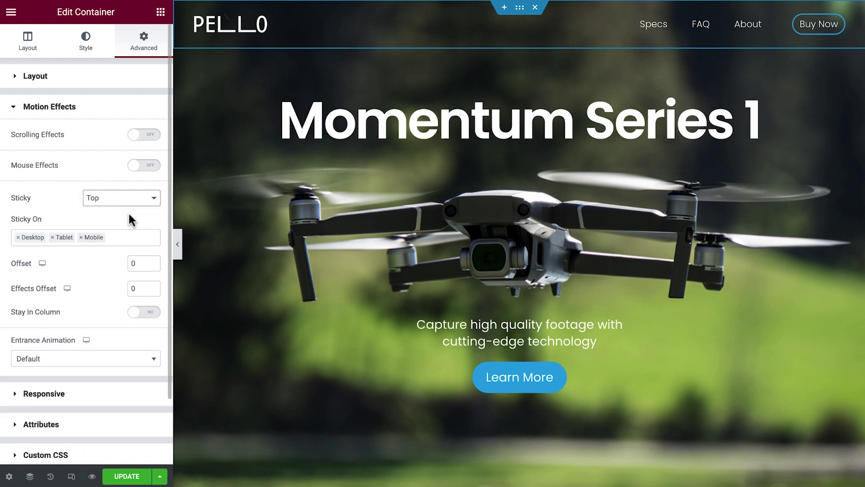
Preview with the panel hidden, scrolling to confirm the header stays pinned, then restore the panel.
click(177, 244)
scroll(432, 243, down, 2)
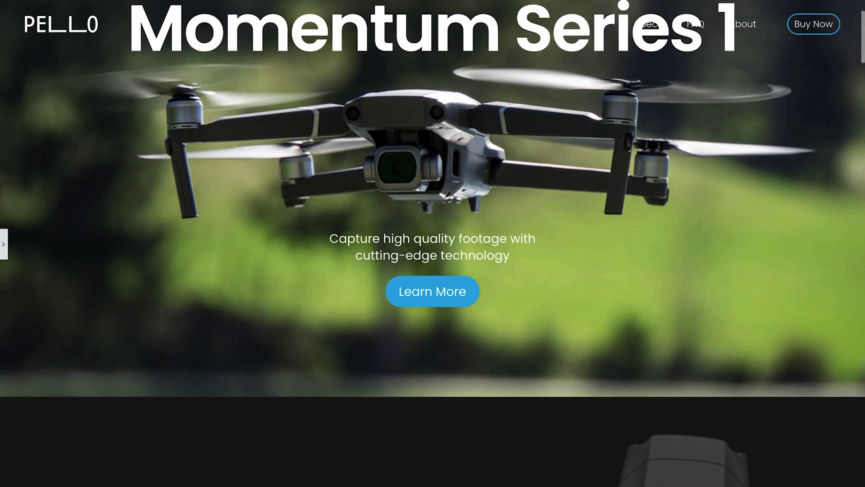
scroll(433, 244, down, 3)
scroll(433, 243, down, 7)
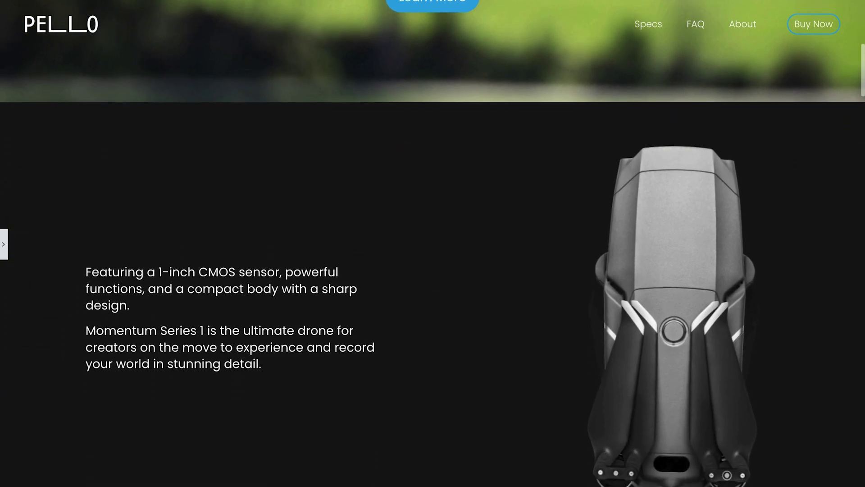
scroll(433, 244, down, 3)
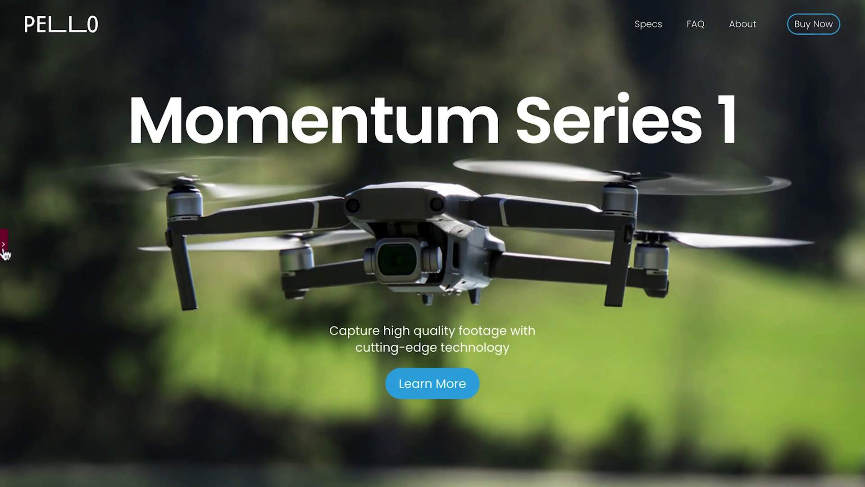
click(3, 244)
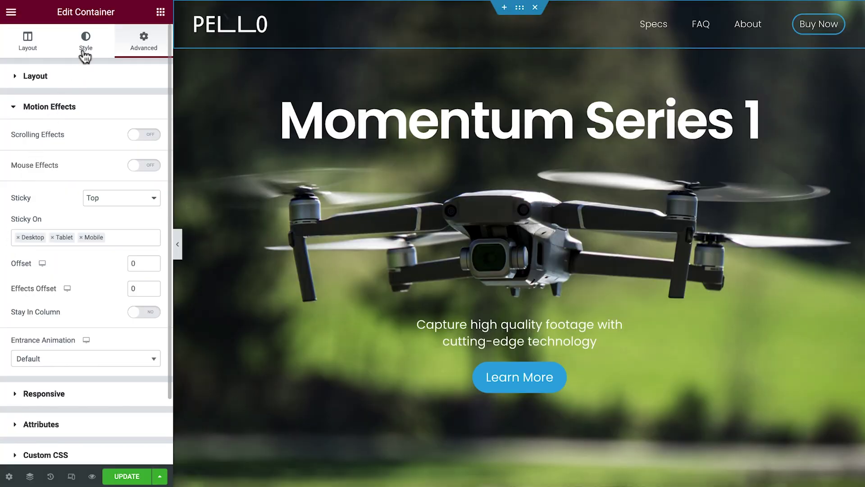
Apply the dark Background global colour to the header container's Style background.
click(85, 48)
click(136, 157)
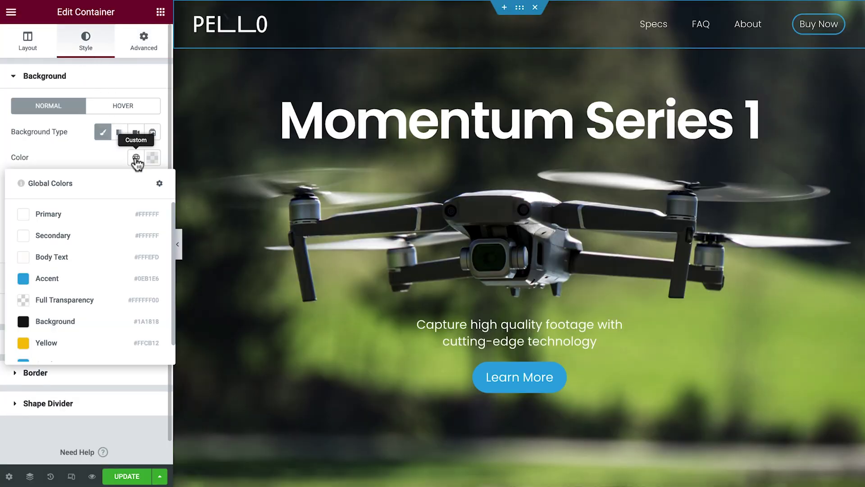
click(92, 323)
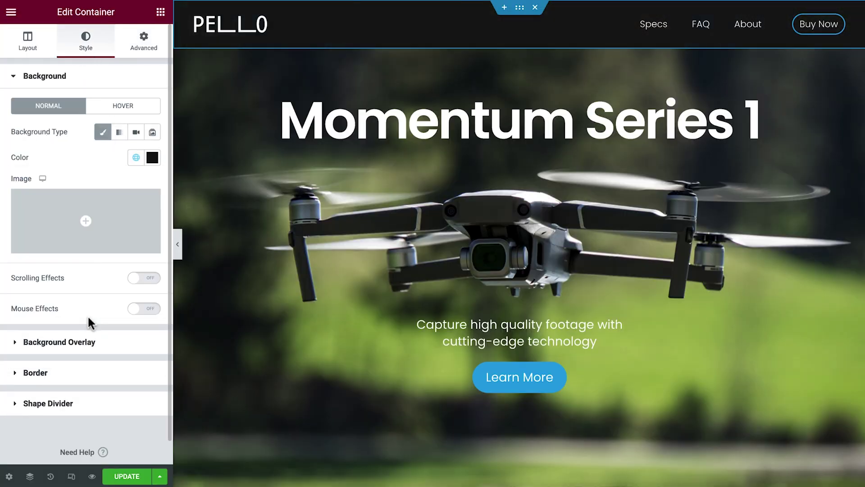
Check the colour's value #1A1818E0 and scroll the preview to see content behind the header.
click(153, 158)
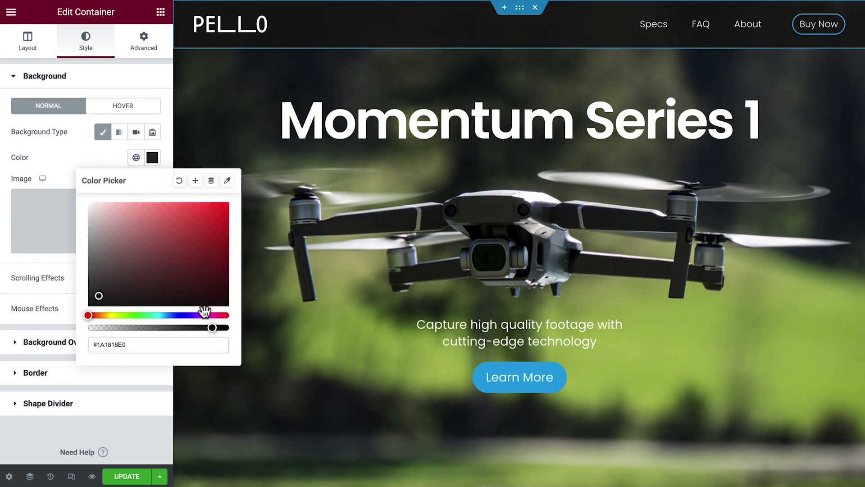
click(151, 158)
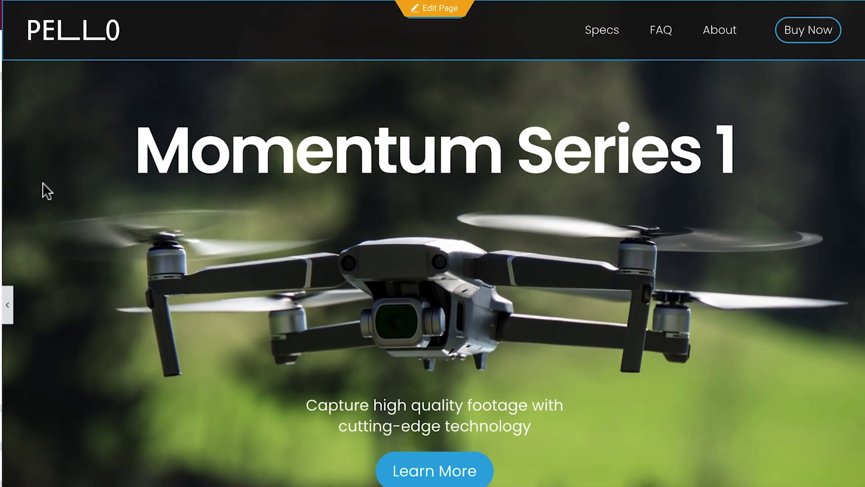
scroll(43, 183, down, 4)
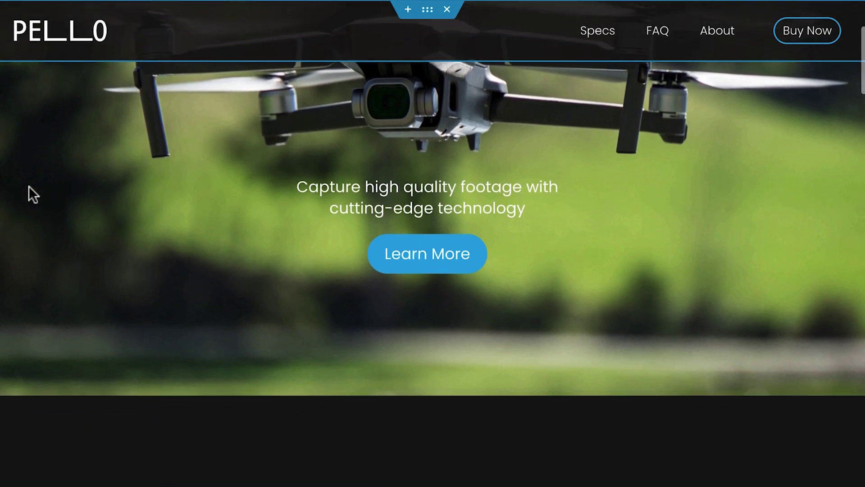
scroll(29, 186, down, 3)
scroll(28, 186, up, 3)
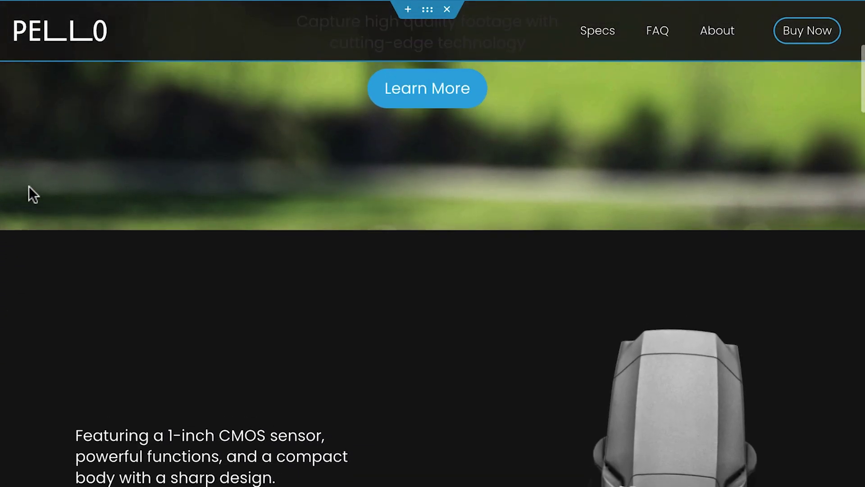
scroll(29, 185, up, 5)
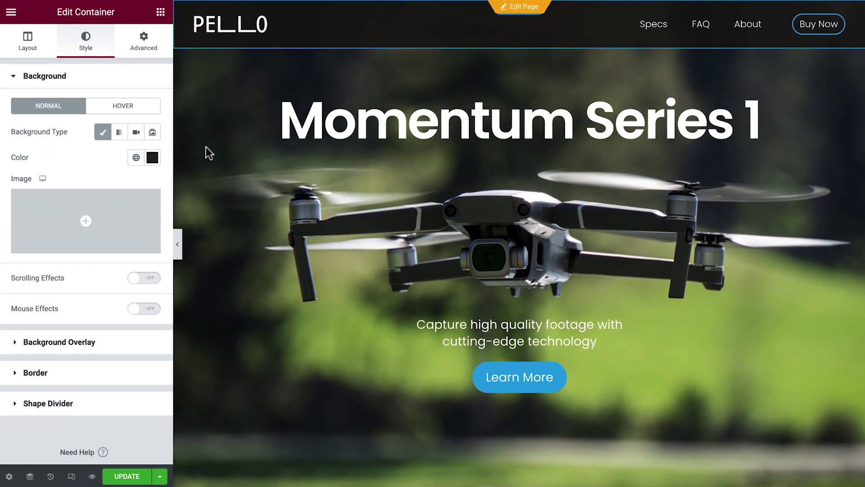
Add a Fade In Transparency scroll effect with both viewport handles near Bottom, relative to Entire Page.
click(142, 280)
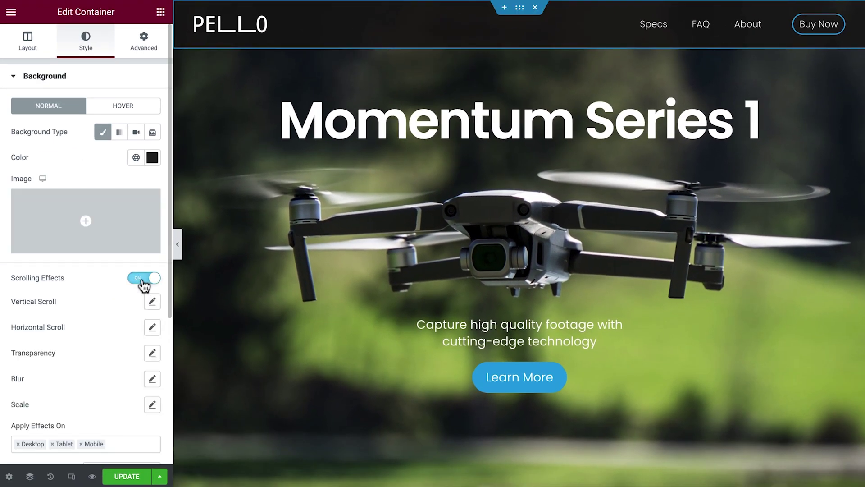
scroll(167, 290, down, 3)
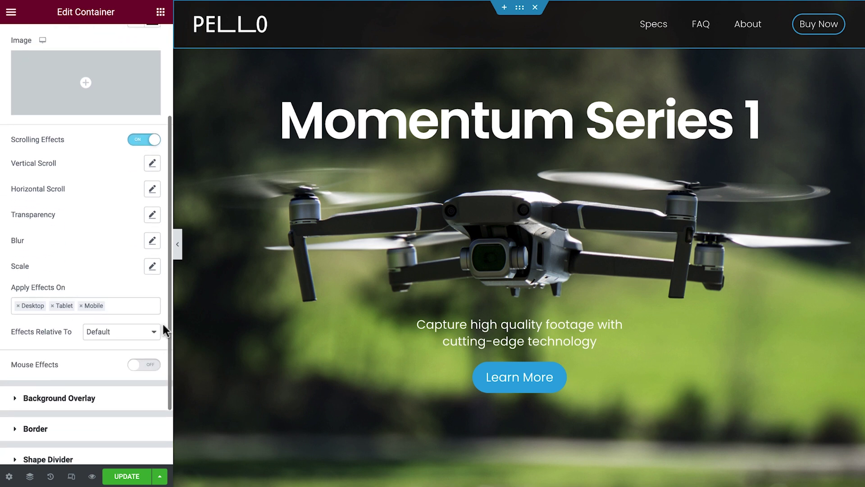
click(152, 215)
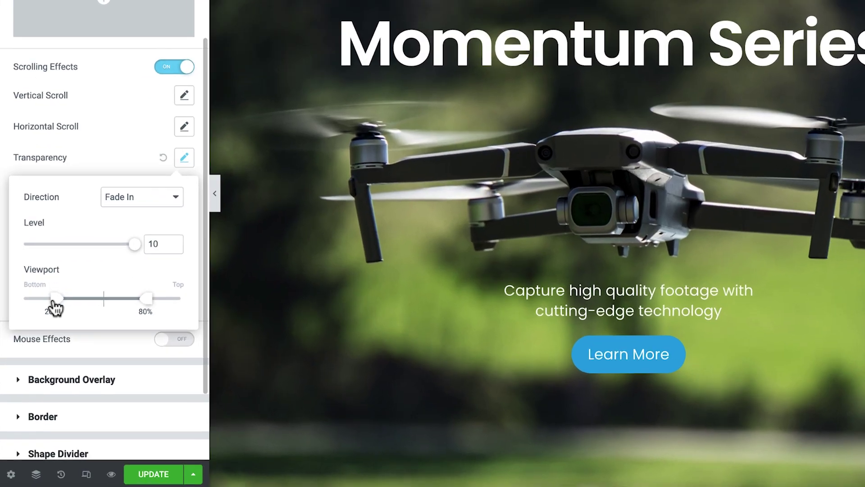
drag(47, 330, 24, 330)
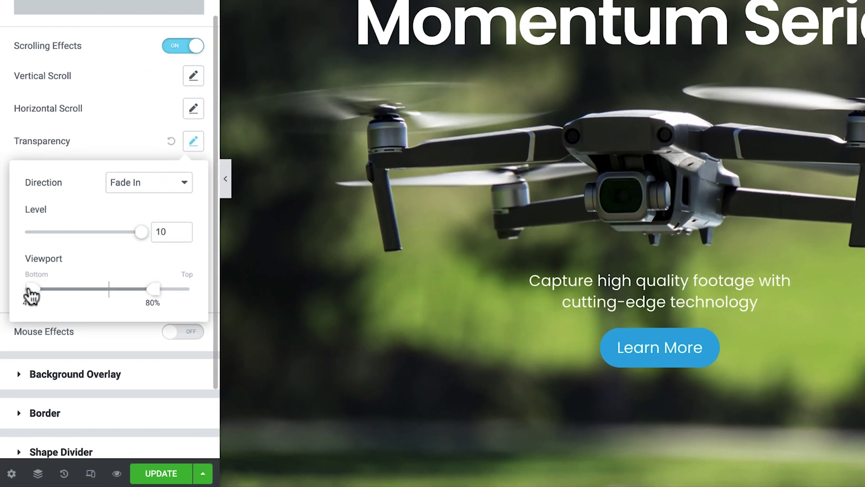
drag(151, 292, 42, 294)
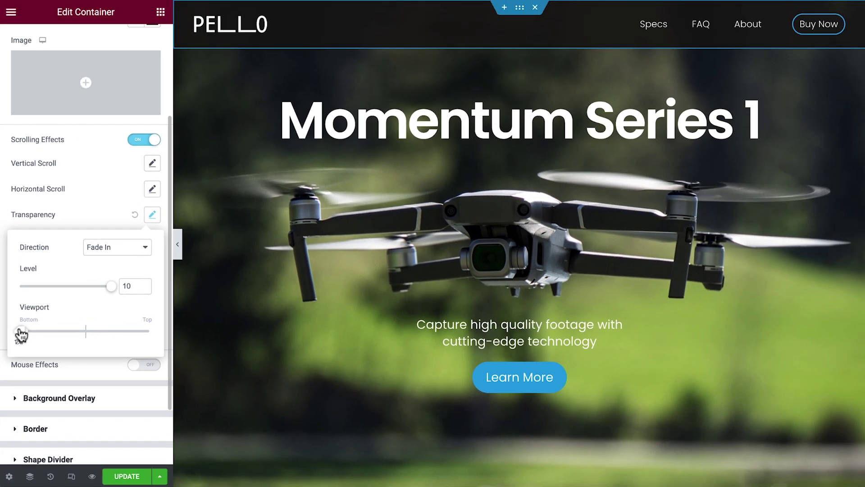
click(152, 216)
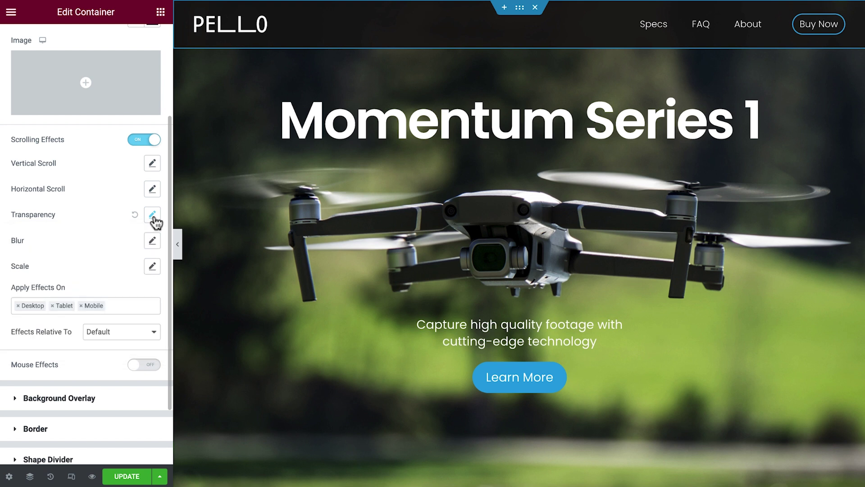
click(112, 332)
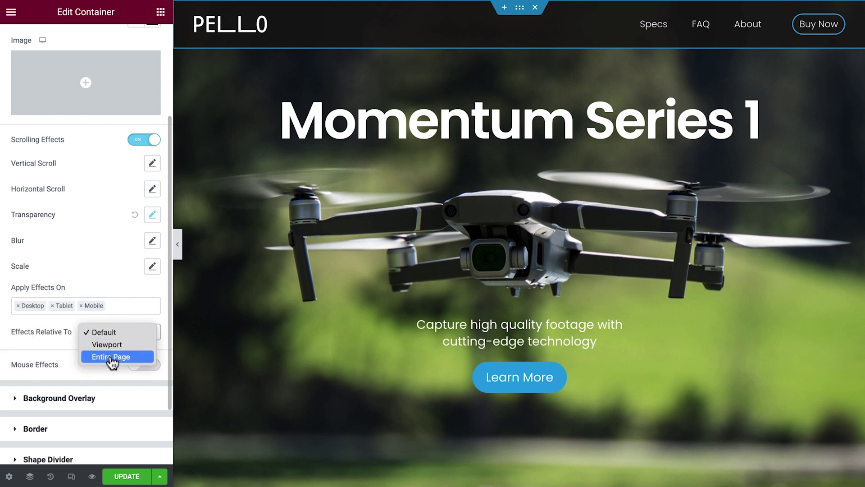
click(112, 357)
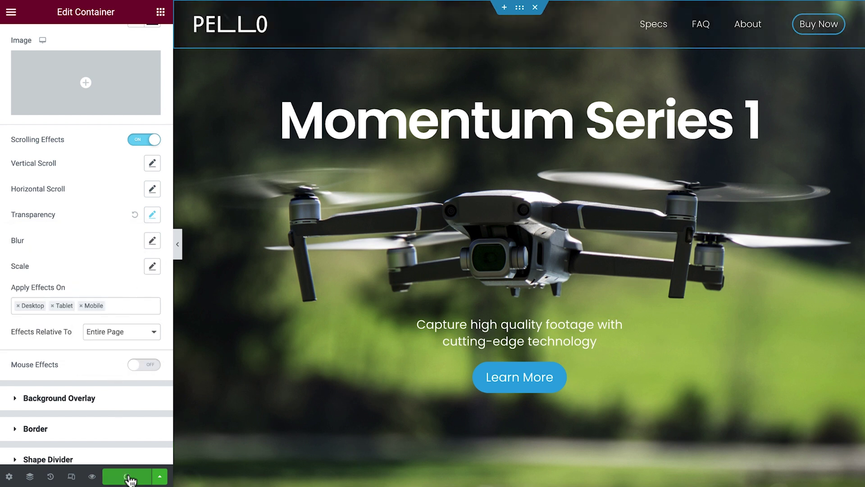